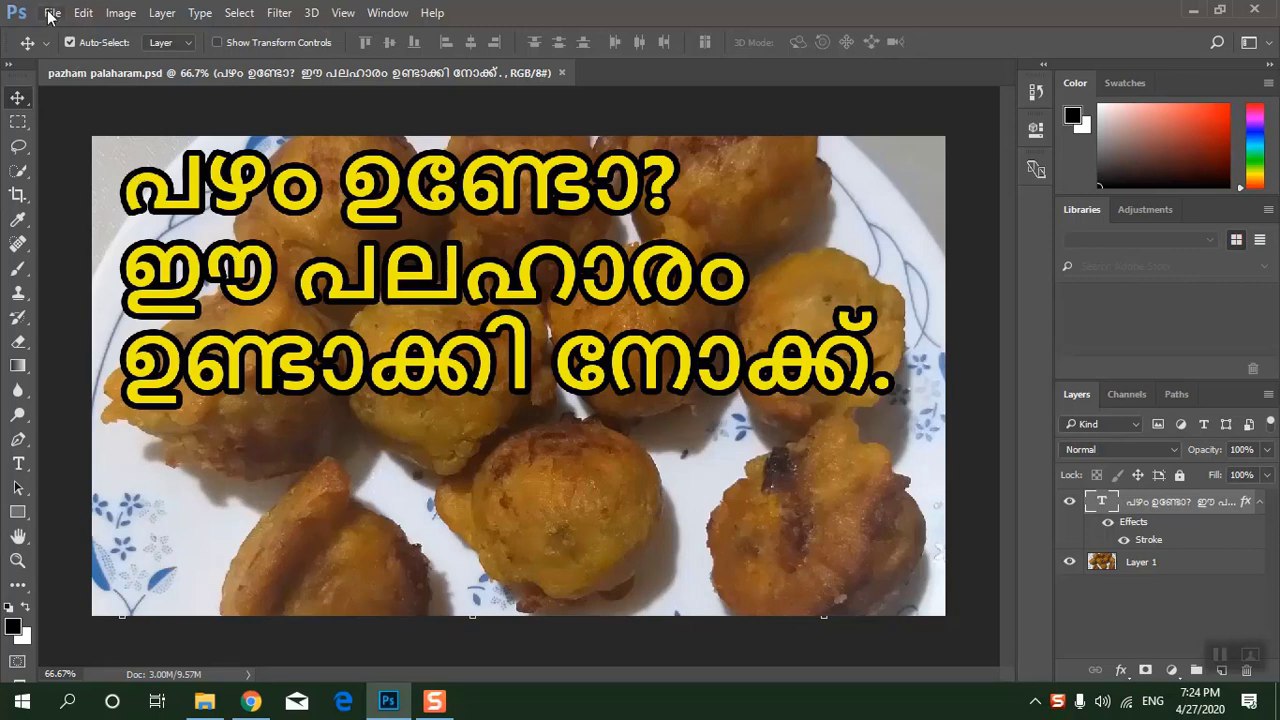
# Step: Try saving the image as JPEG 'pazham palaharam1', then dismiss the not-enough-RAM error
pyautogui.click(50, 12)
pyautogui.click(78, 218)
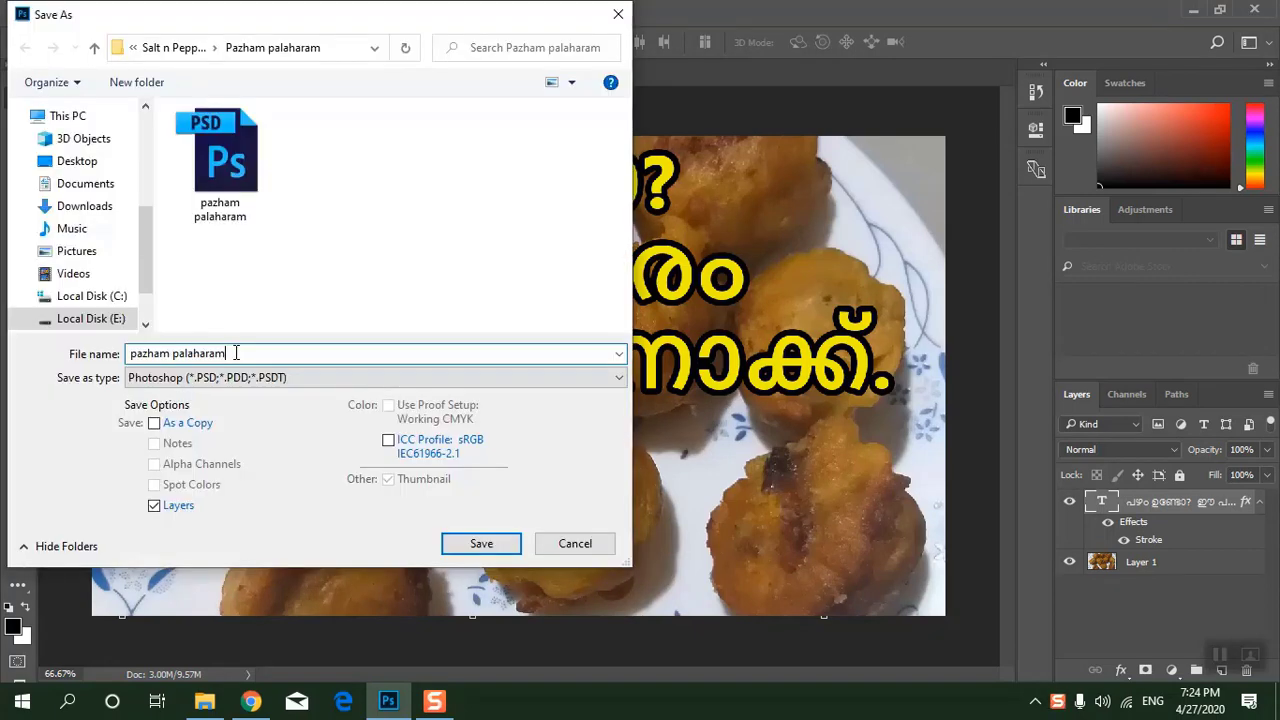
pyautogui.click(323, 377)
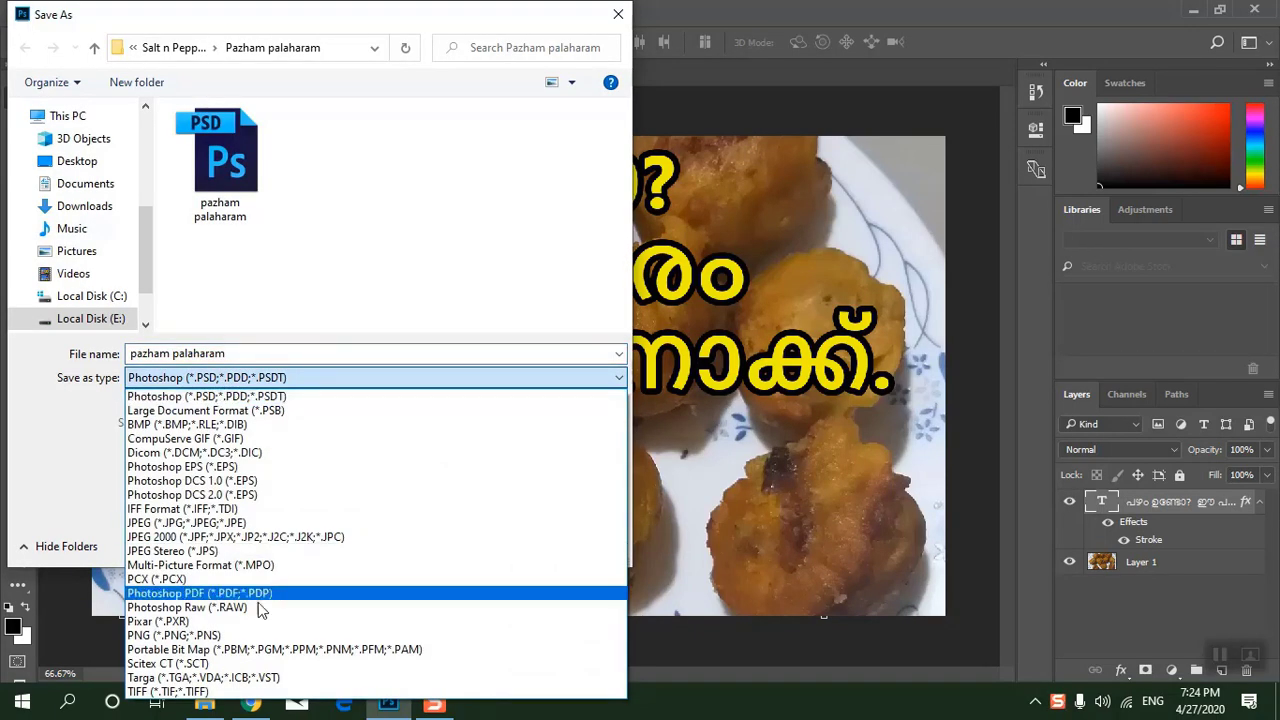
pyautogui.click(229, 527)
pyautogui.click(235, 353)
pyautogui.write('1')
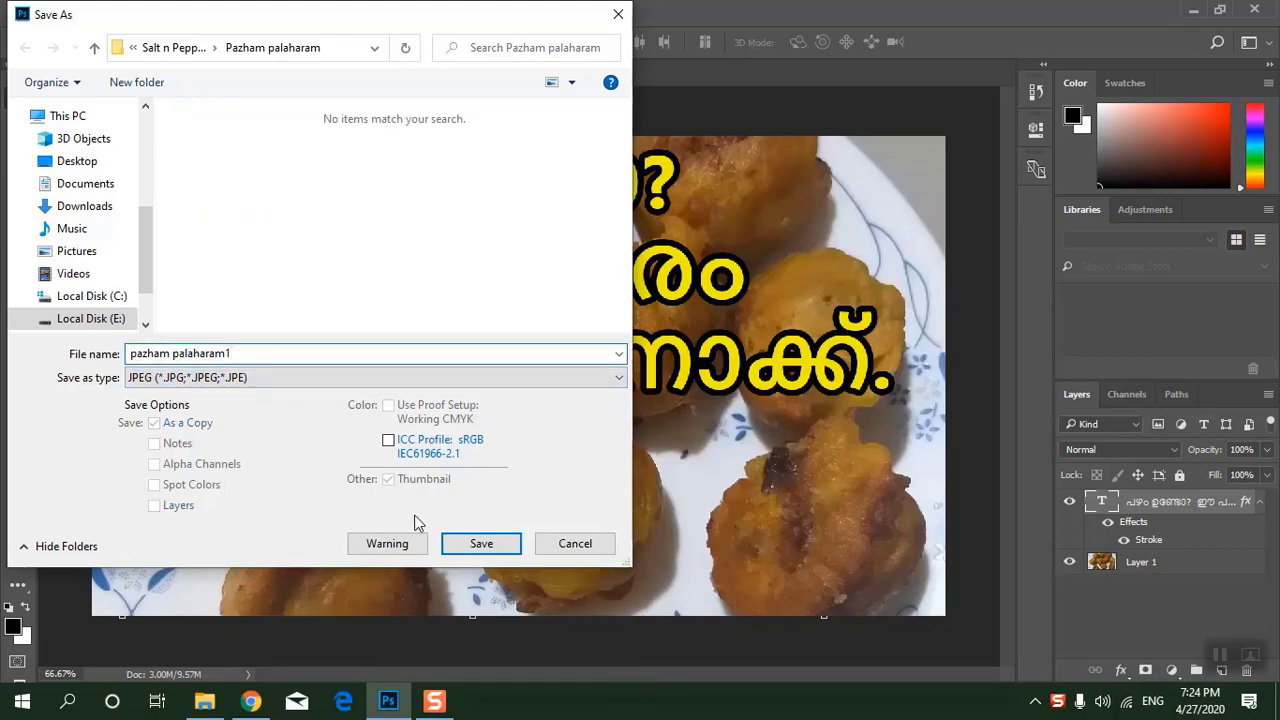
pyautogui.click(467, 548)
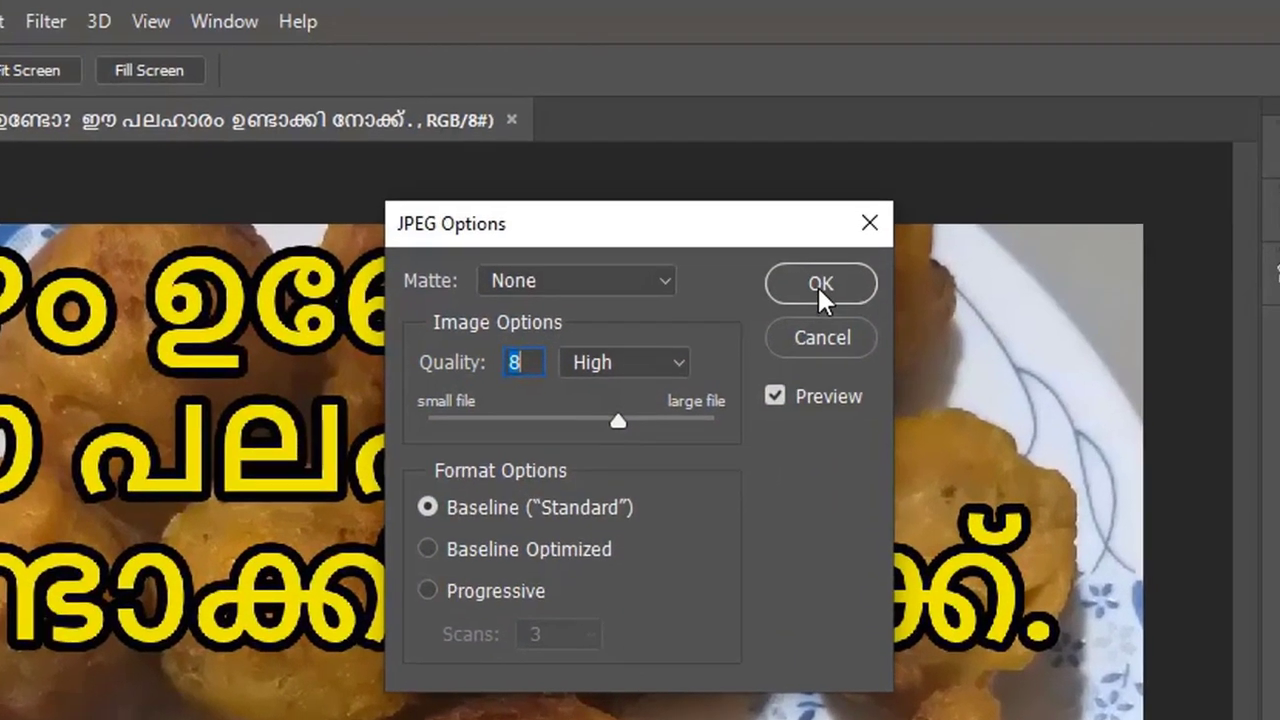
pyautogui.click(750, 171)
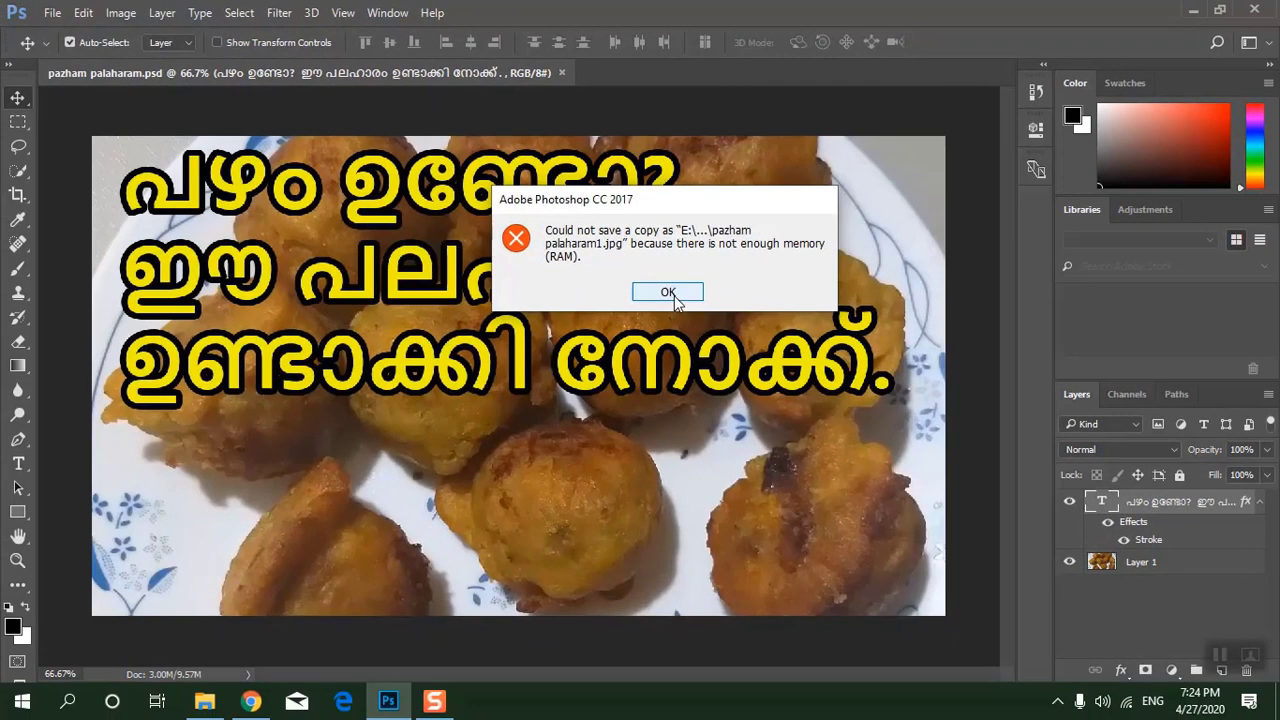
pyautogui.click(670, 308)
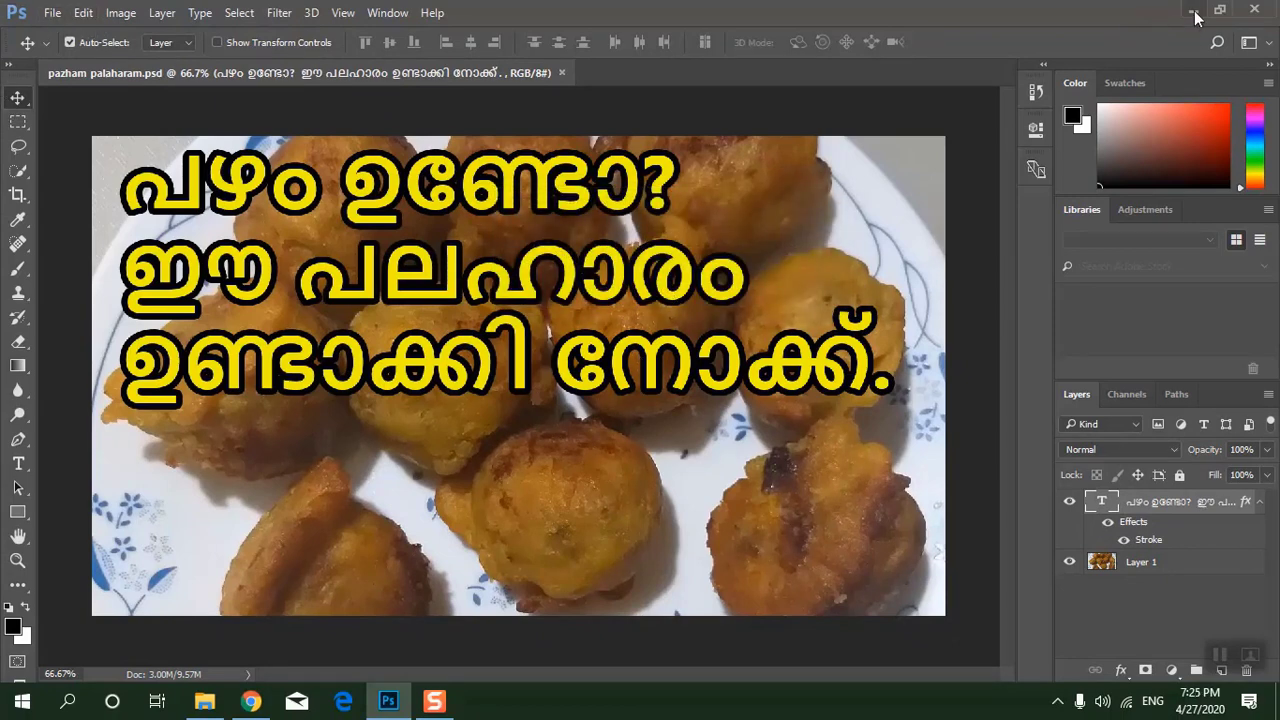
# Step: Quit Photoshop and launch regedit from the Start menu's Run box
pyautogui.click(1257, 12)
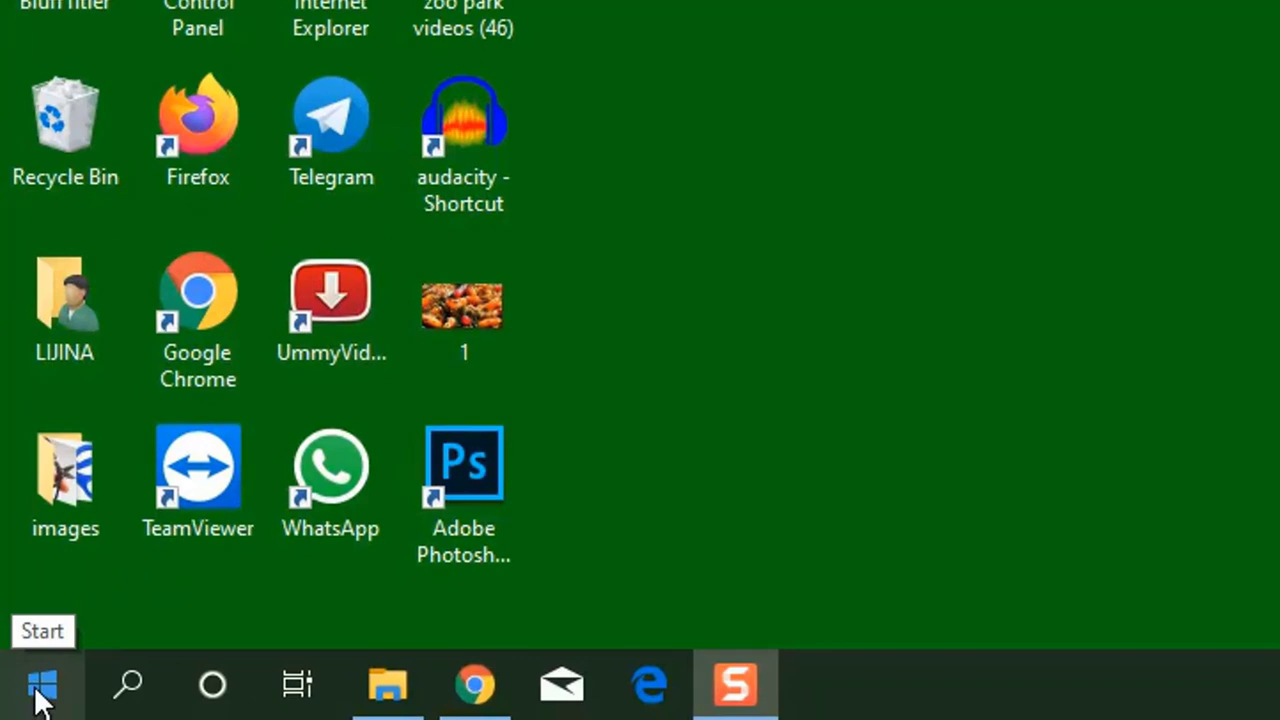
pyautogui.rightClick(42, 700)
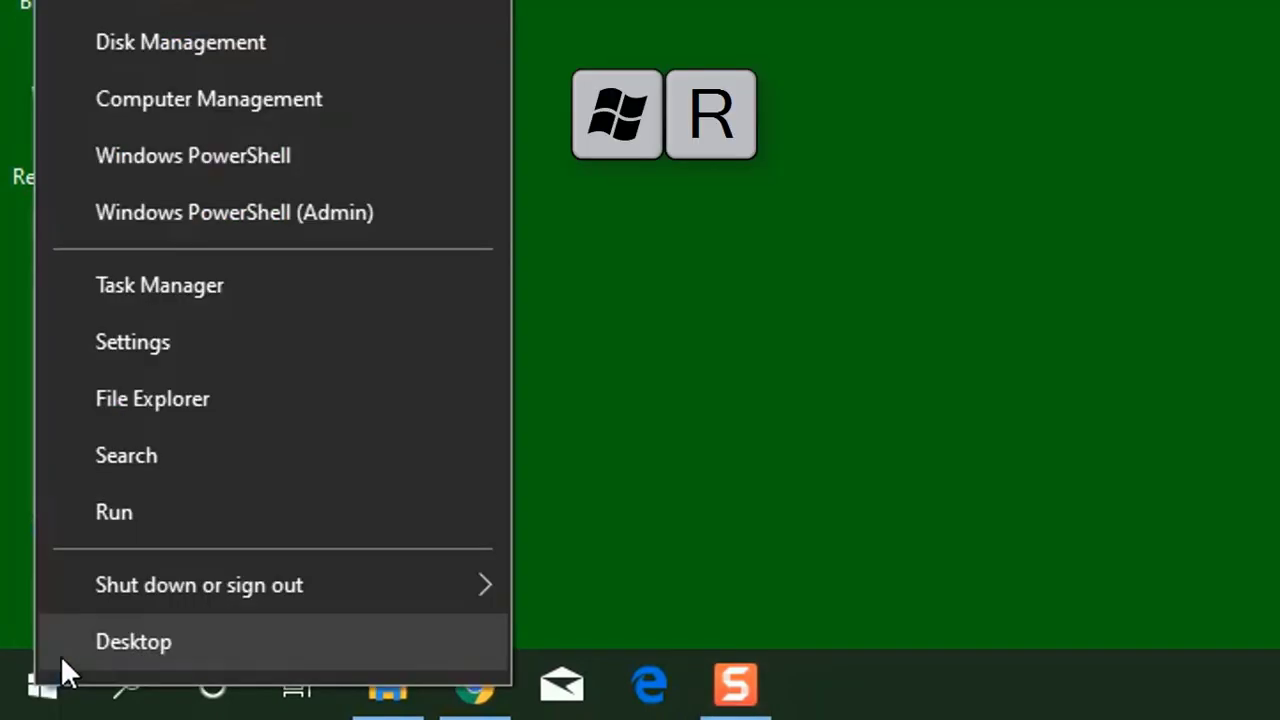
pyautogui.click(135, 510)
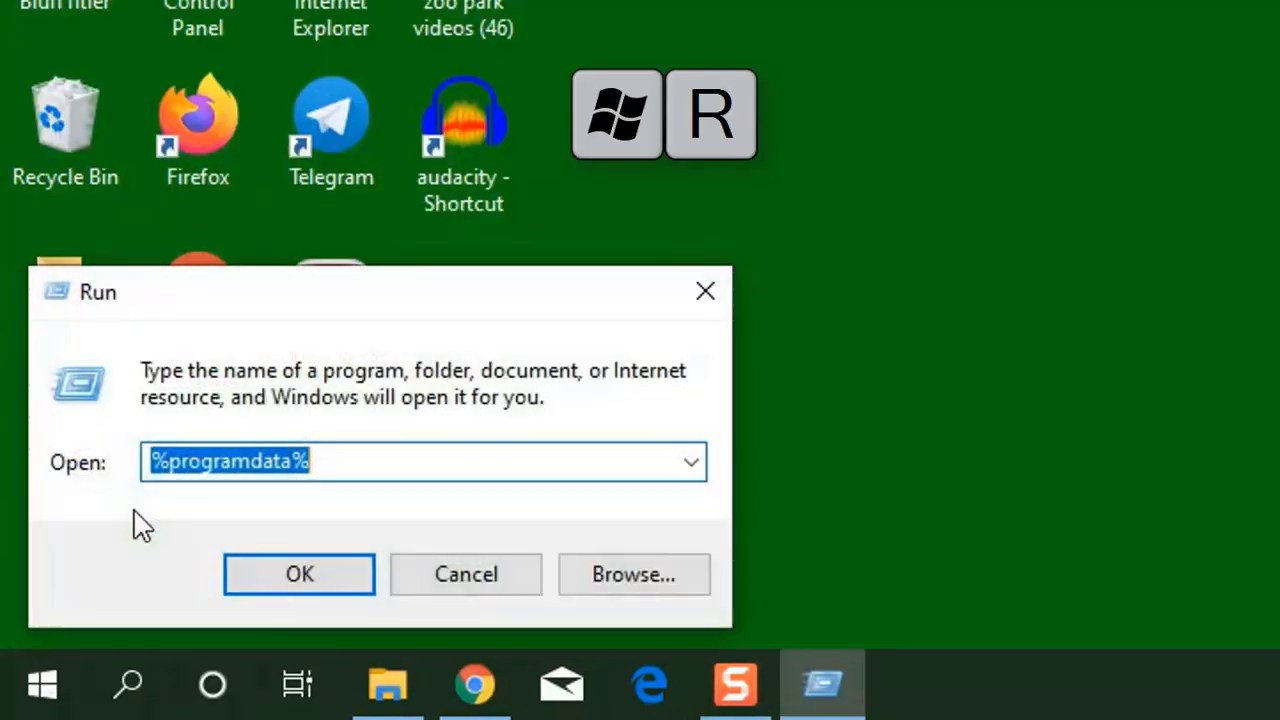
pyautogui.write('r')
pyautogui.press('BackSpace')
pyautogui.write('re')
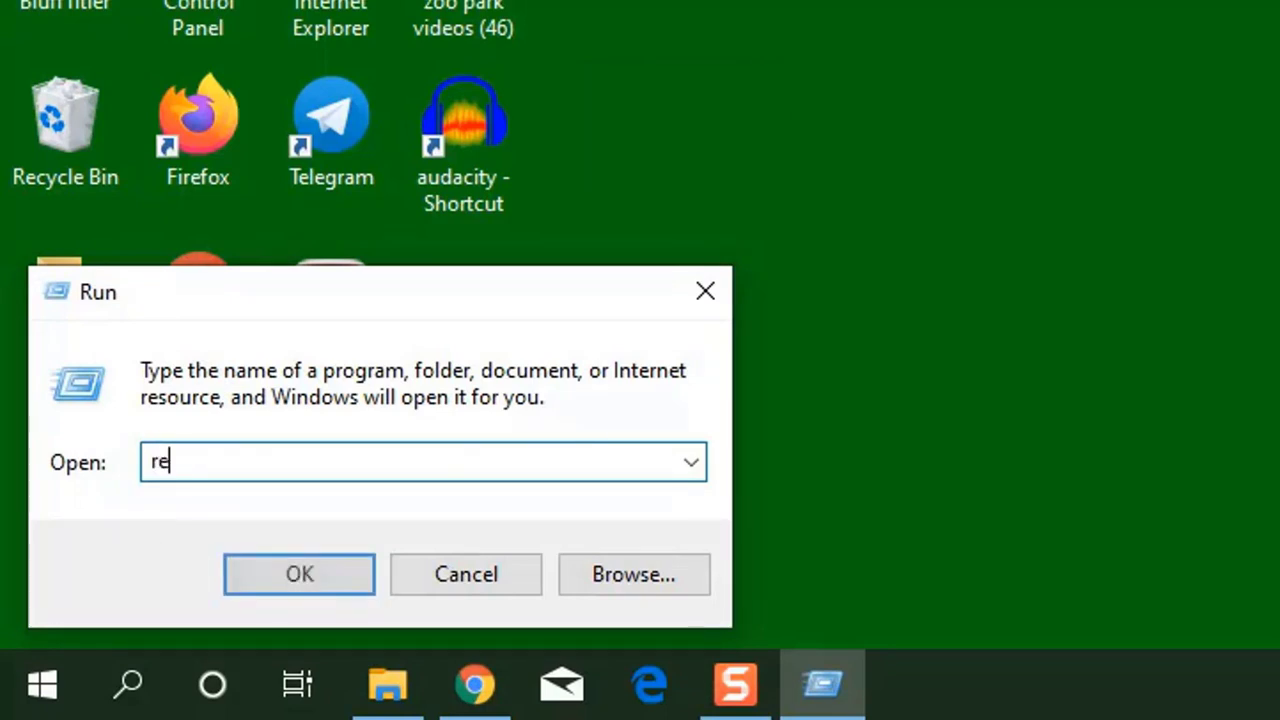
pyautogui.write('gedit')
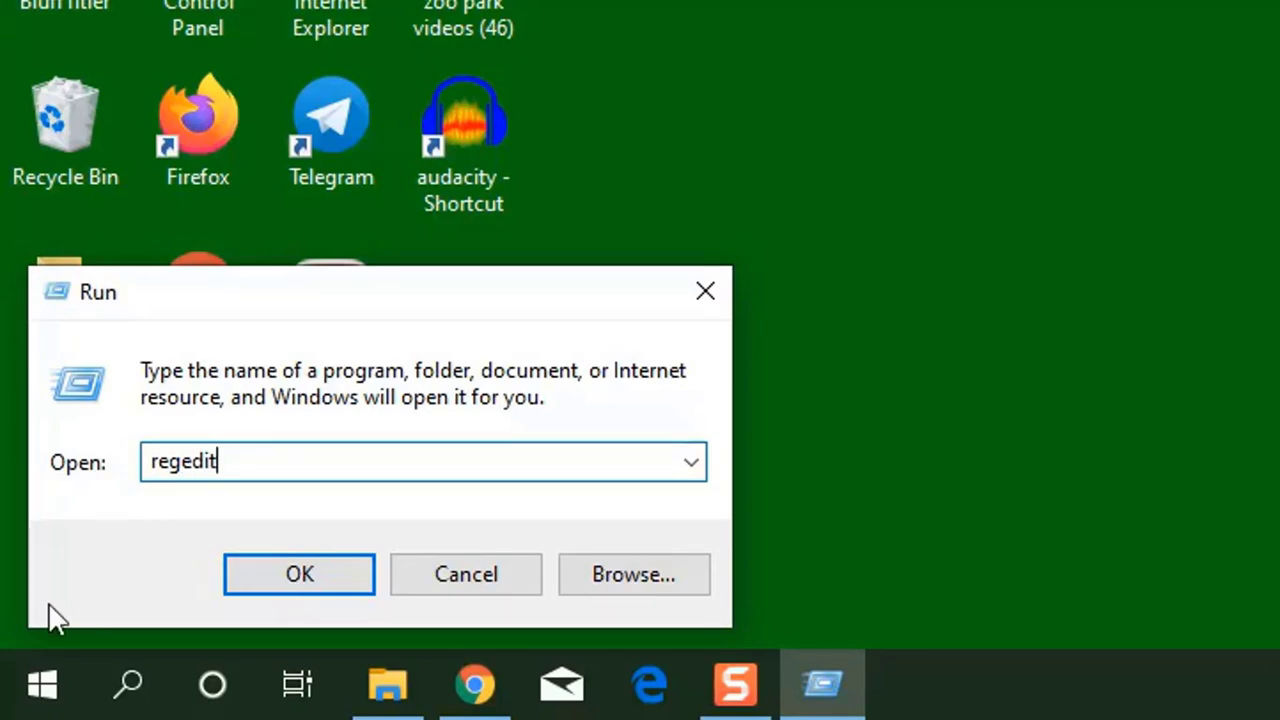
pyautogui.click(292, 588)
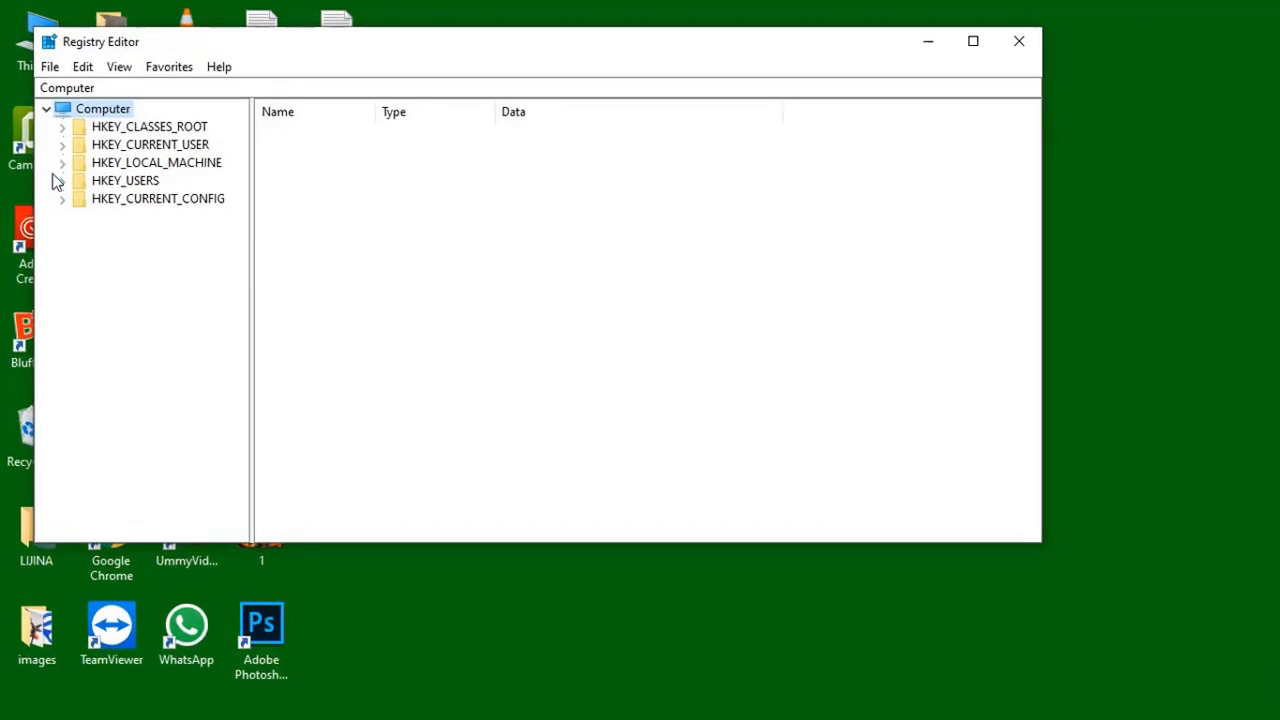
# Step: Navigate the tree to HKEY_LOCAL_MACHINE\SOFTWARE\Adobe\Photoshop\110.0 to list its values
pyautogui.click(84, 216)
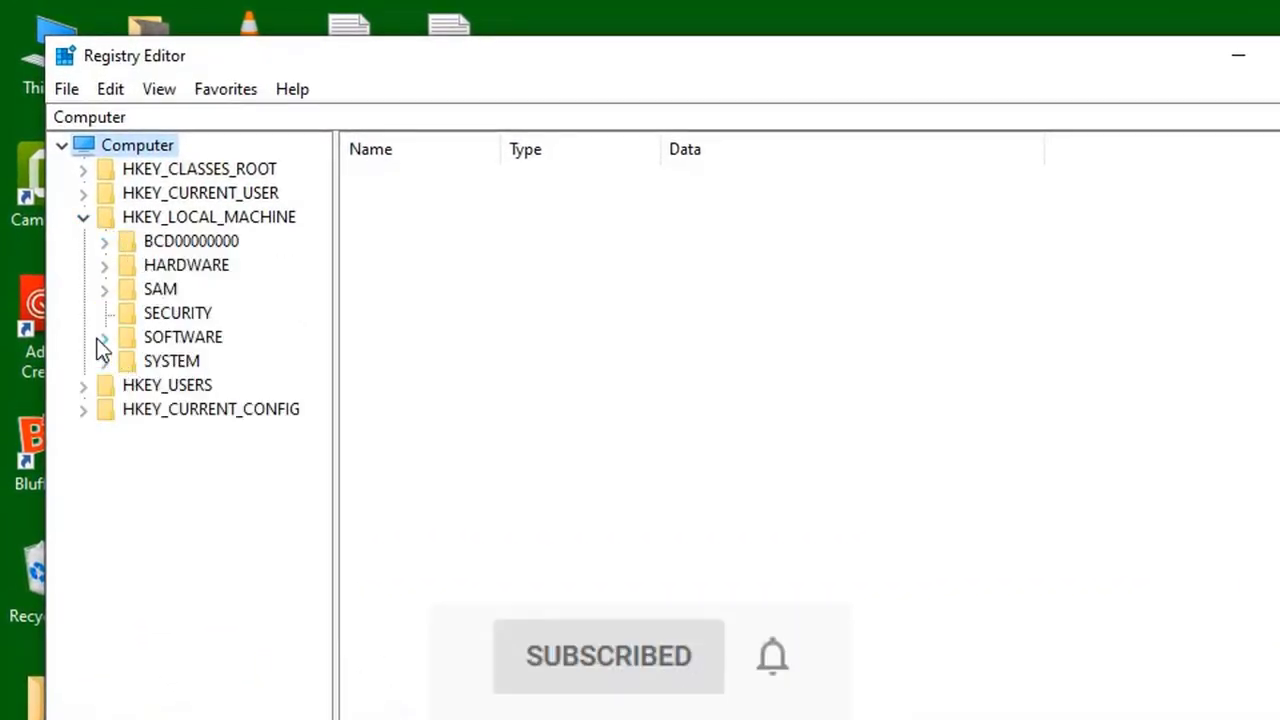
pyautogui.click(105, 339)
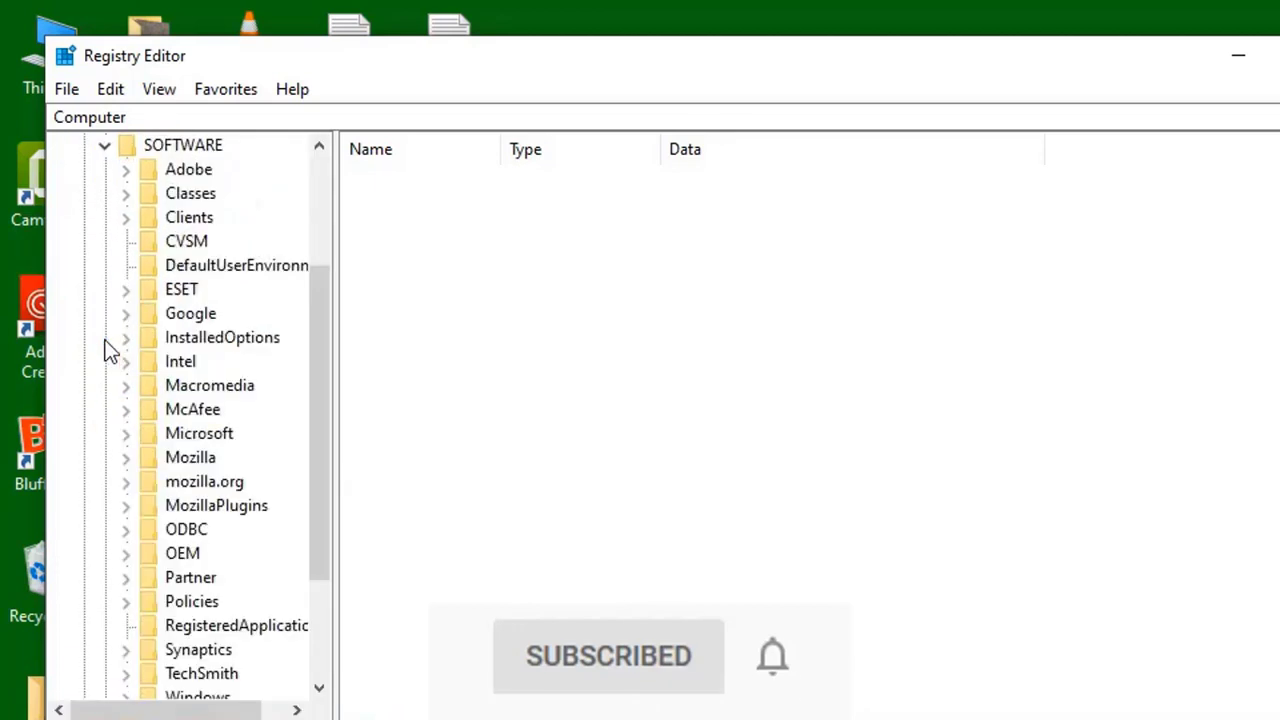
pyautogui.click(126, 172)
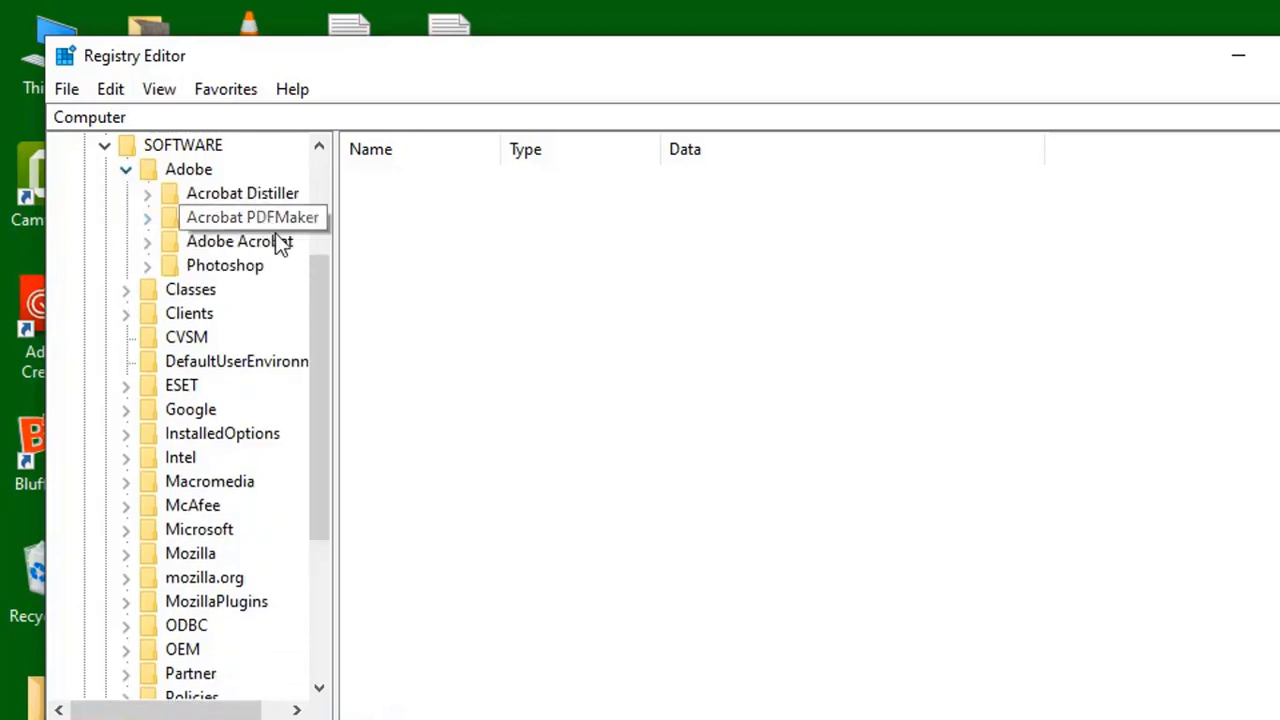
pyautogui.click(147, 266)
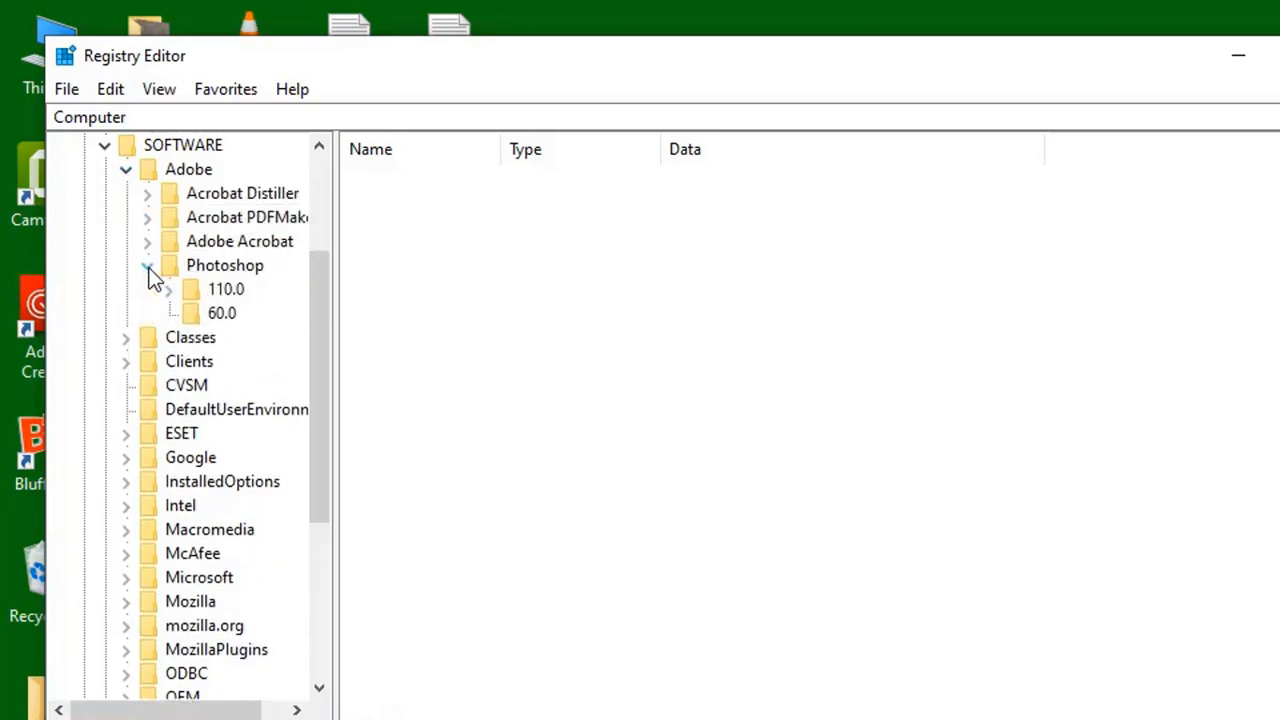
pyautogui.click(194, 294)
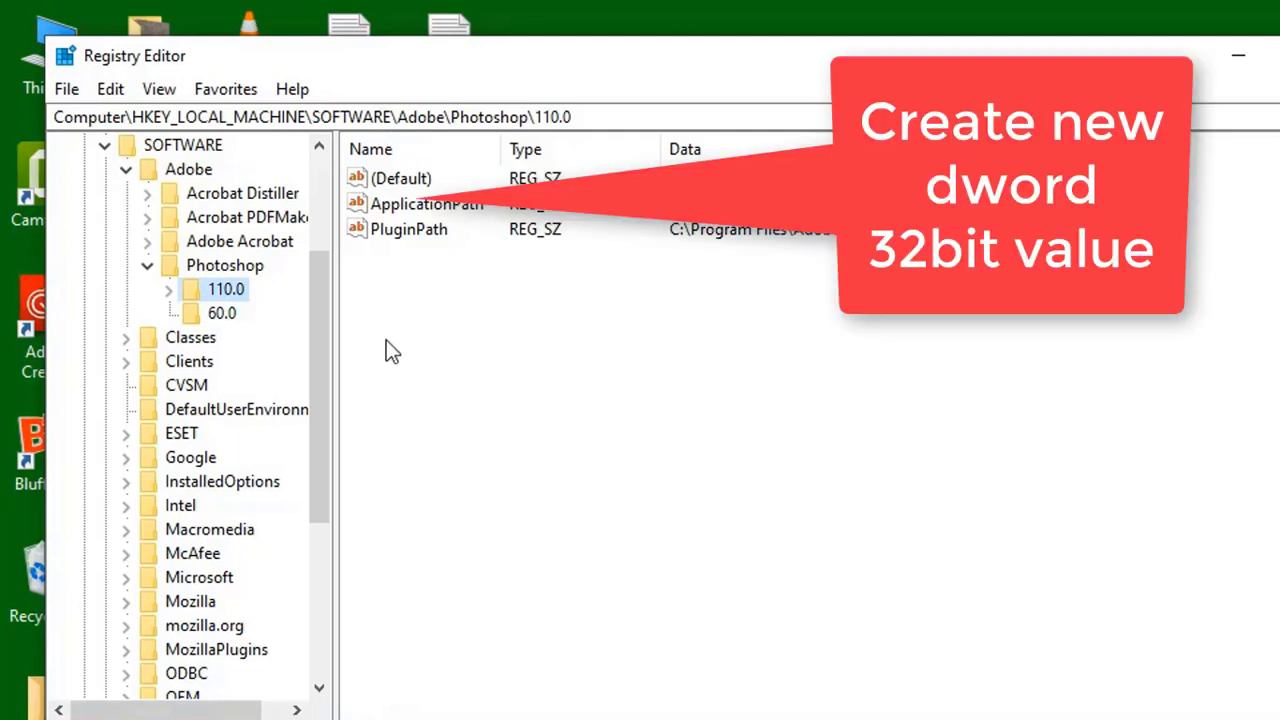
# Step: Create a new 32-bit DWORD value named OverridePhysicalMemoryMB under 110.0
pyautogui.rightClick(430, 323)
pyautogui.moveTo(522, 344)
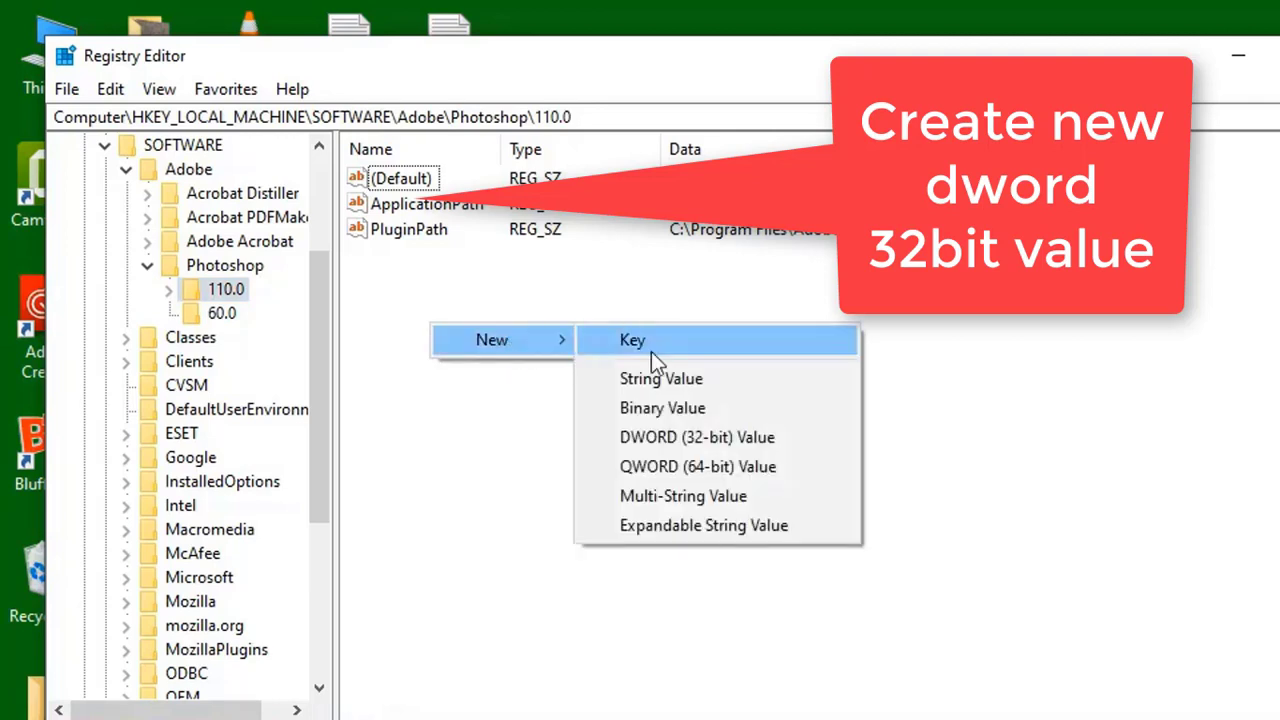
pyautogui.click(731, 440)
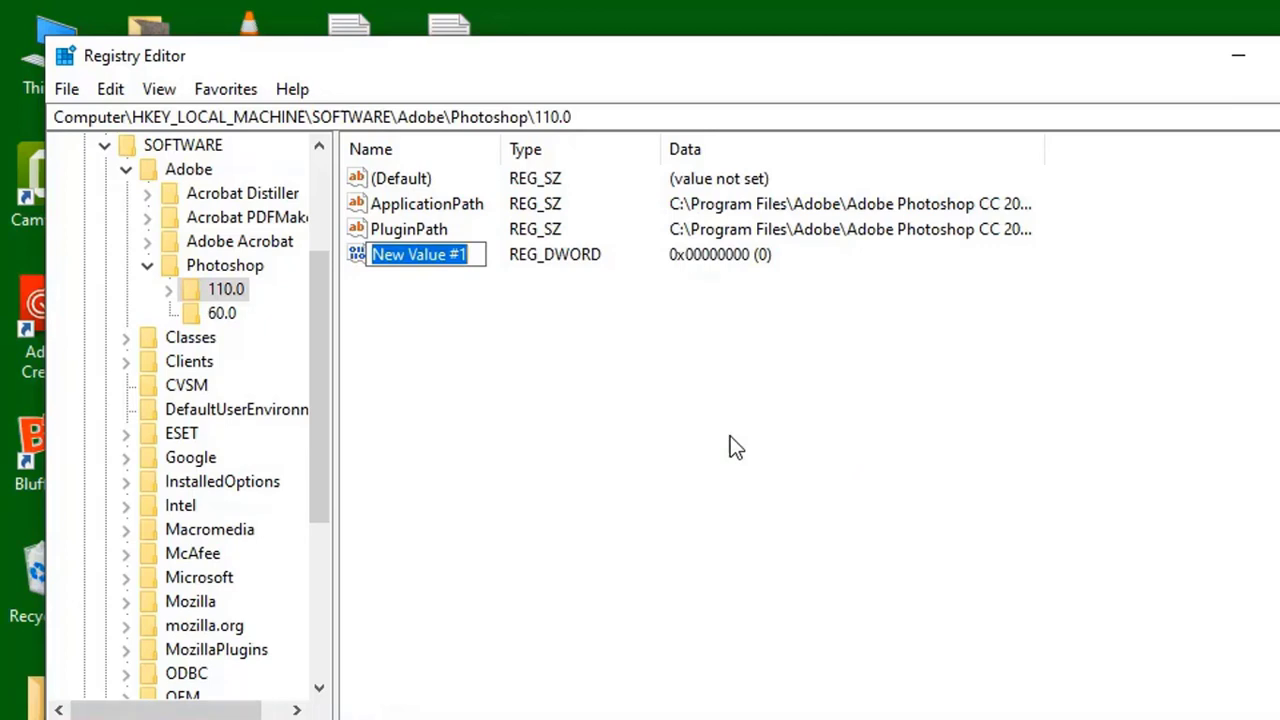
pyautogui.write('OverridePhysicalMemoryMB')
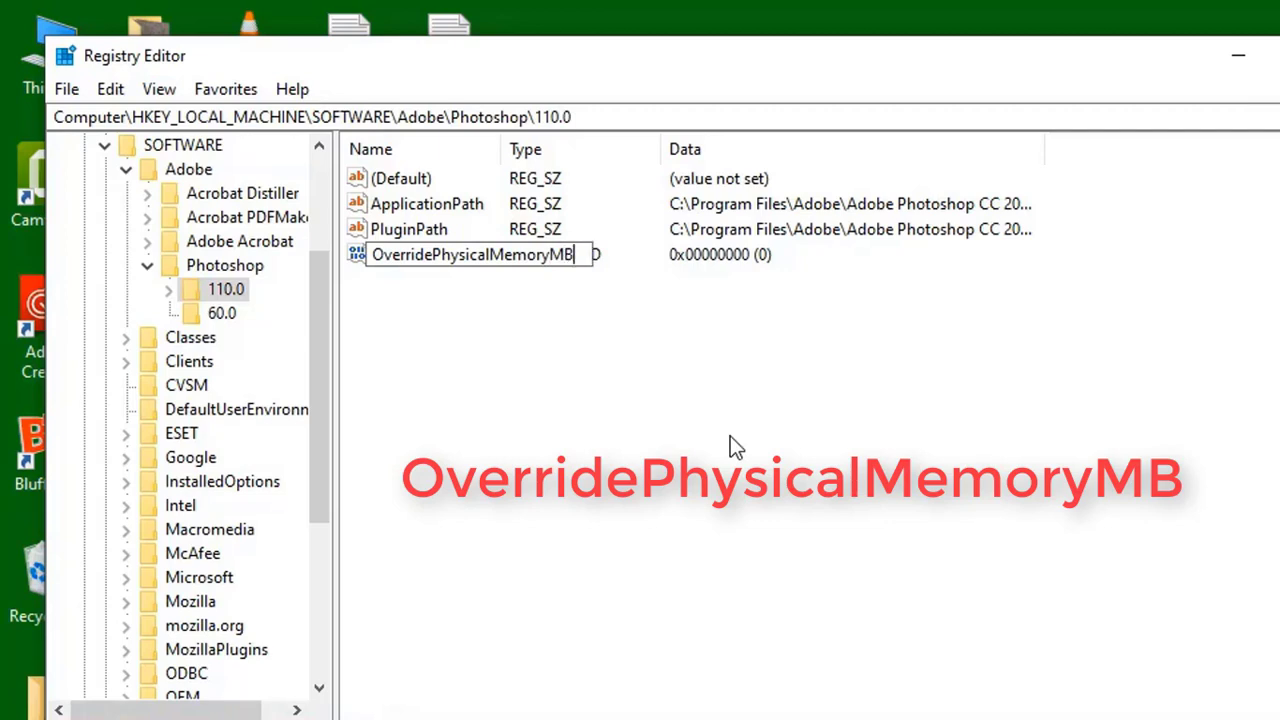
pyautogui.press('Return')
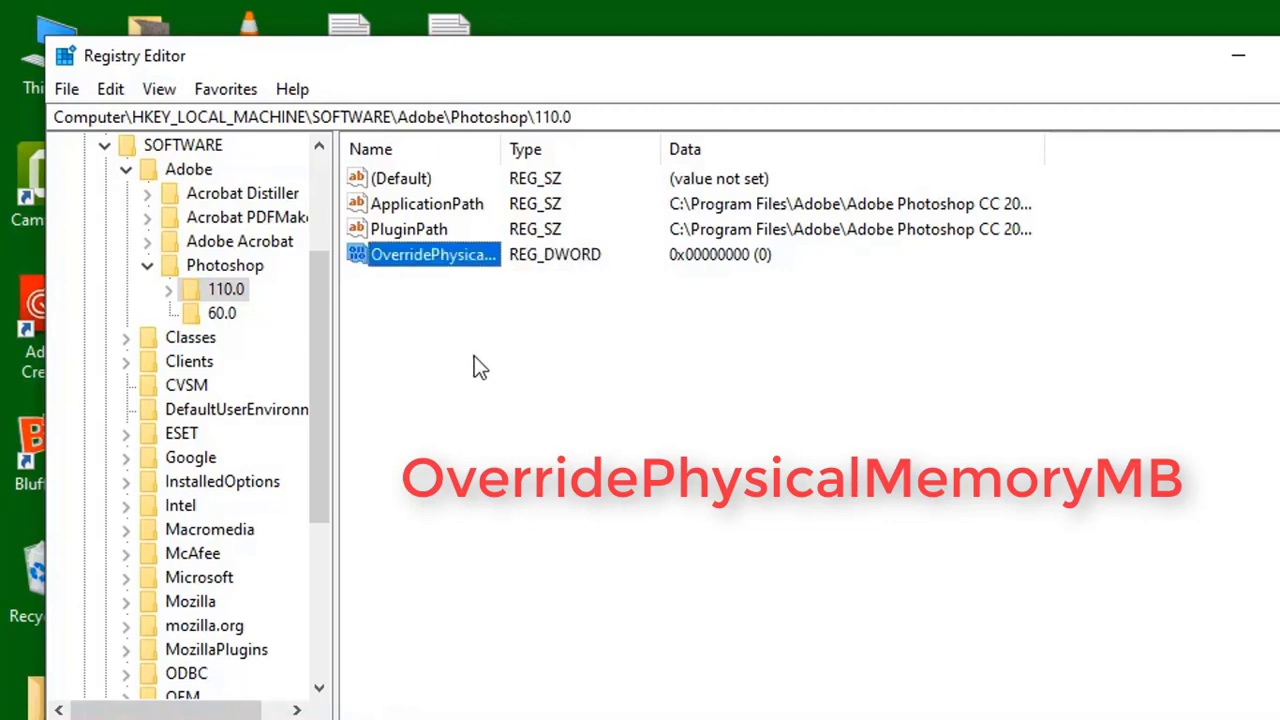
# Step: Set OverridePhysicalMemoryMB's data to 16000 in Decimal
pyautogui.rightClick(407, 254)
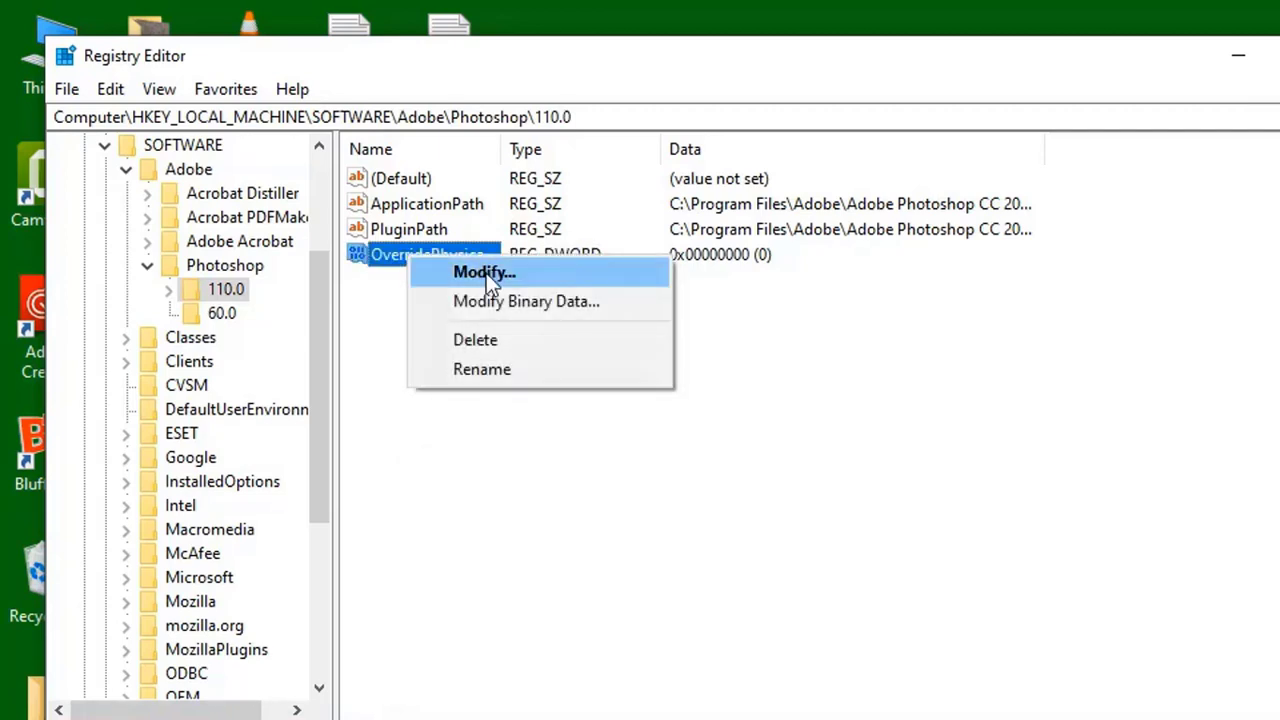
pyautogui.click(486, 273)
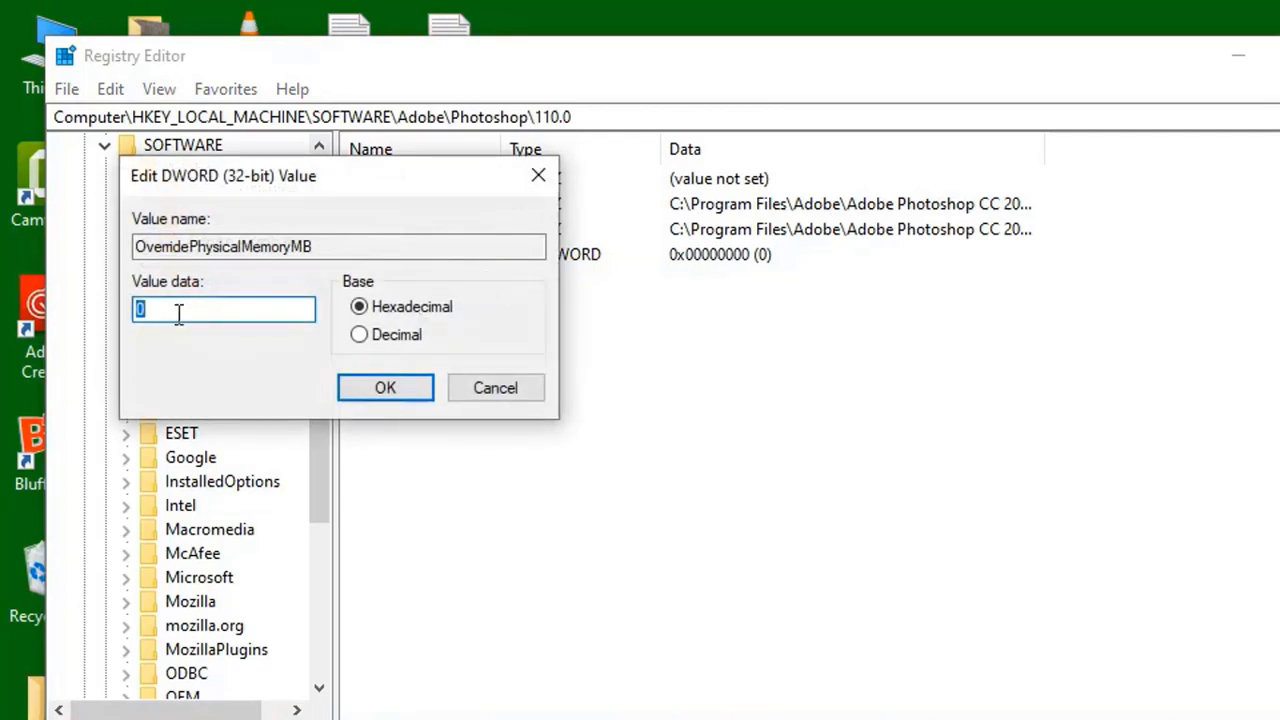
pyautogui.write('1')
pyautogui.hotkey('alt', 'd')
pyautogui.write('6000')
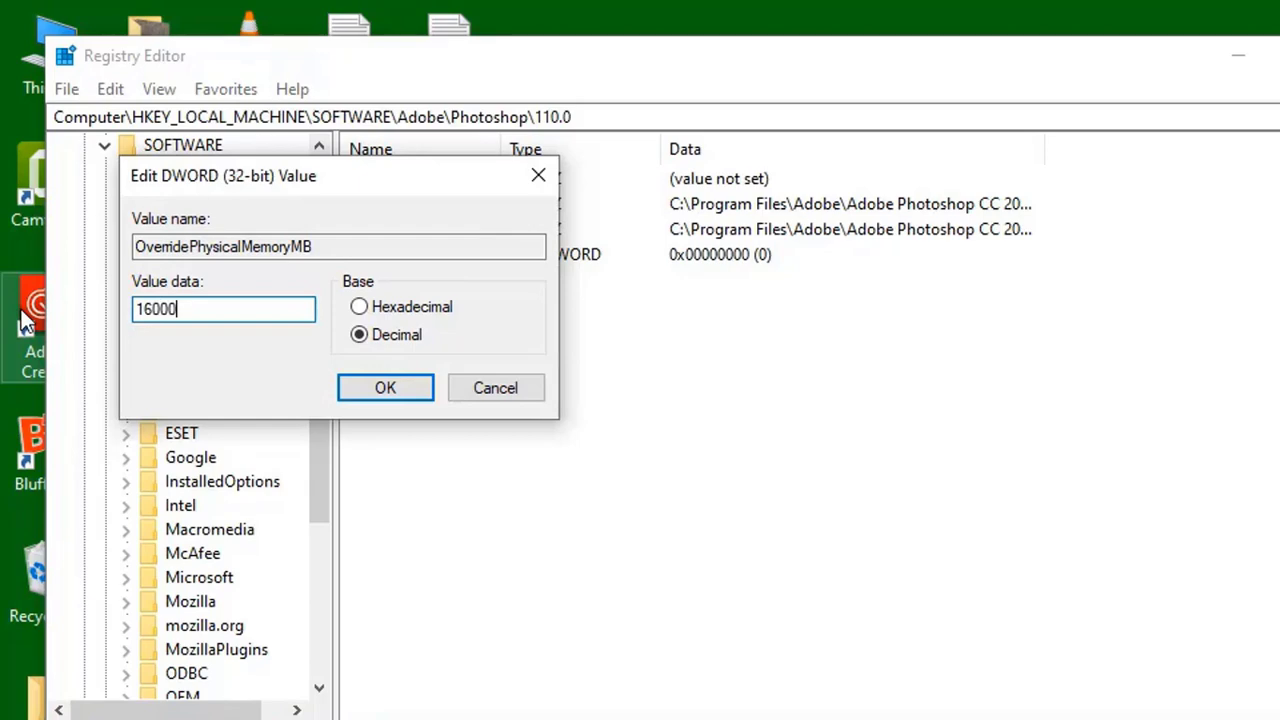
pyautogui.click(385, 390)
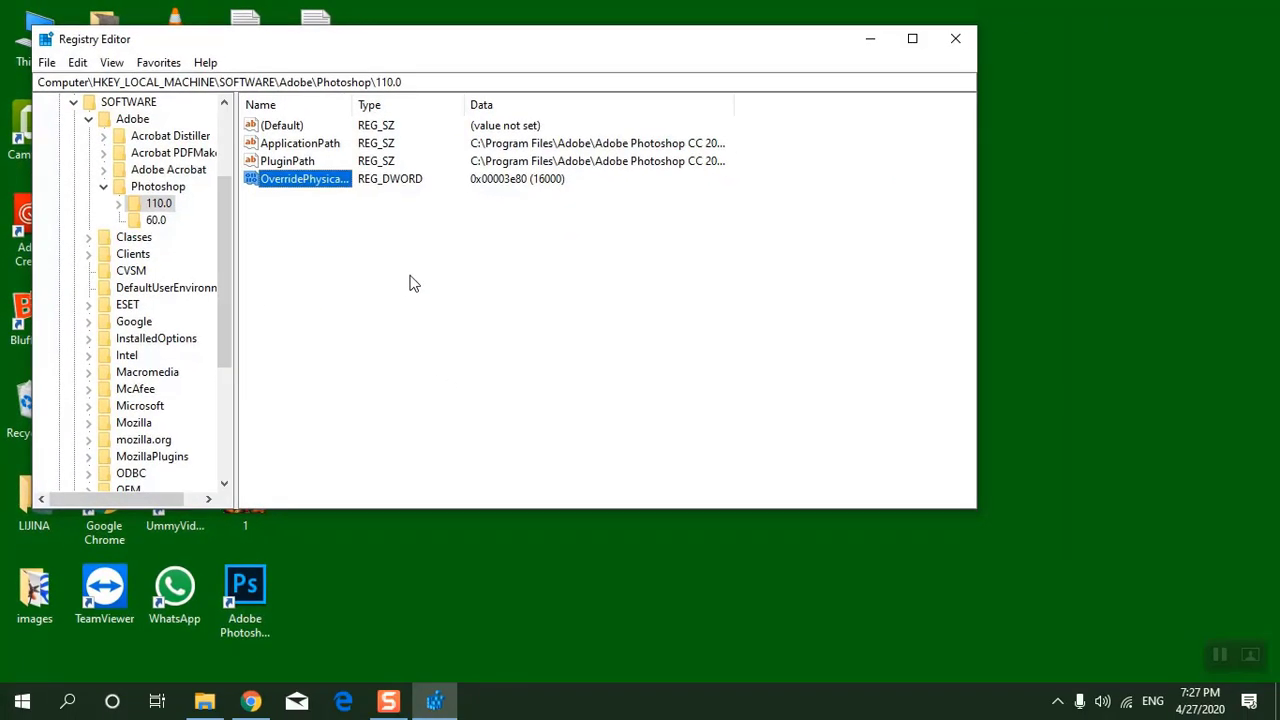
# Step: Close Registry Editor and relaunch Photoshop CC 2017 from its desktop shortcut
pyautogui.click(362, 304)
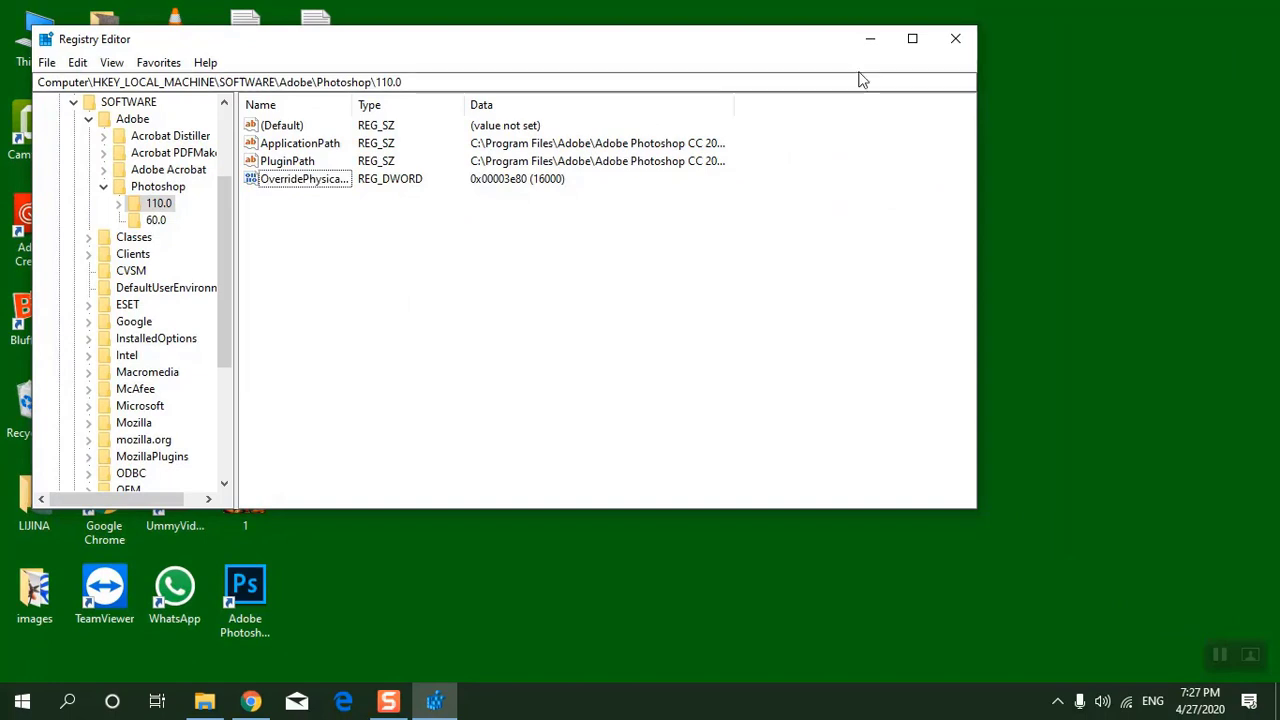
pyautogui.click(957, 40)
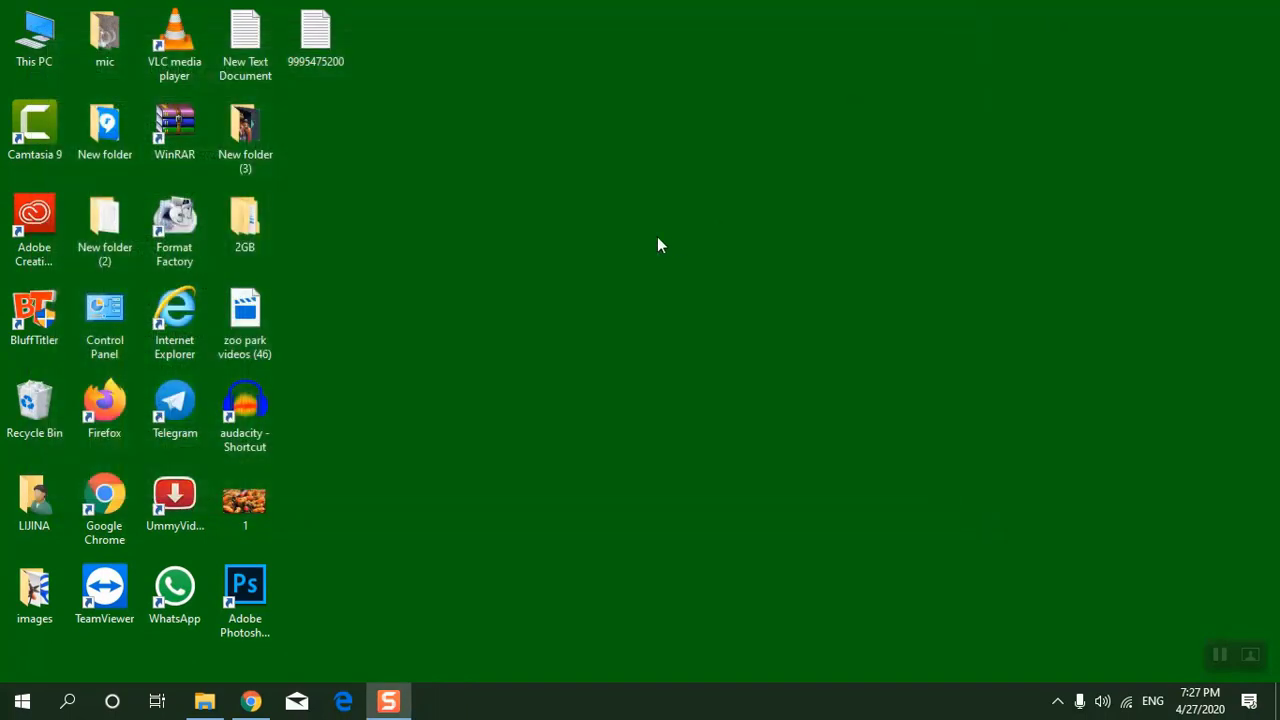
pyautogui.click(247, 588)
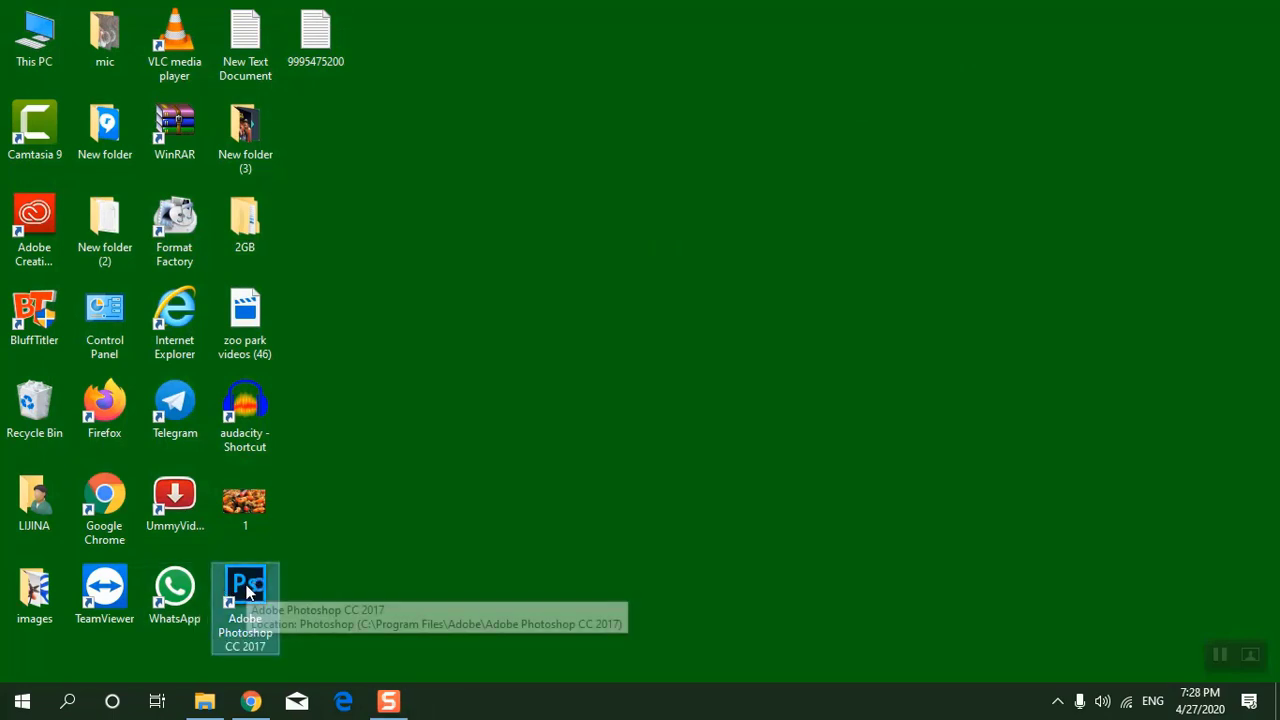
pyautogui.doubleClick(247, 591)
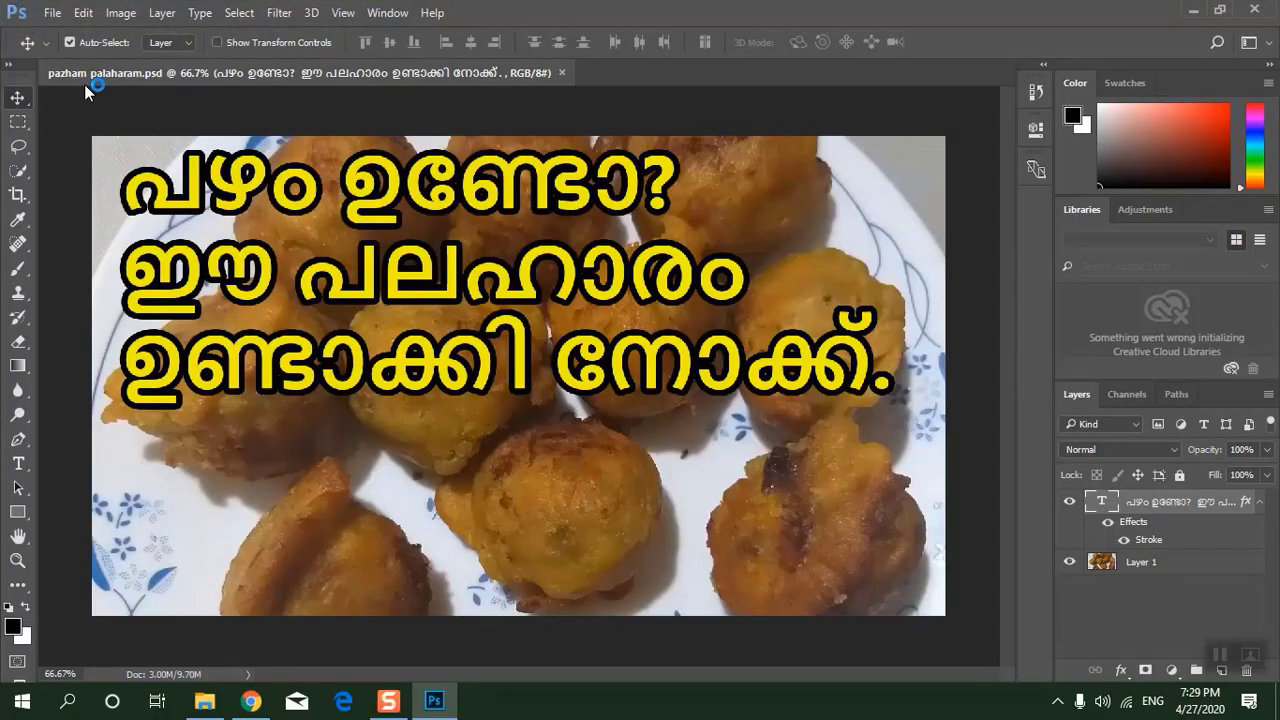
# Step: Save the image as High-quality JPEG 'jpg save' and view it in the Pazham palaharam folder
pyautogui.click(52, 13)
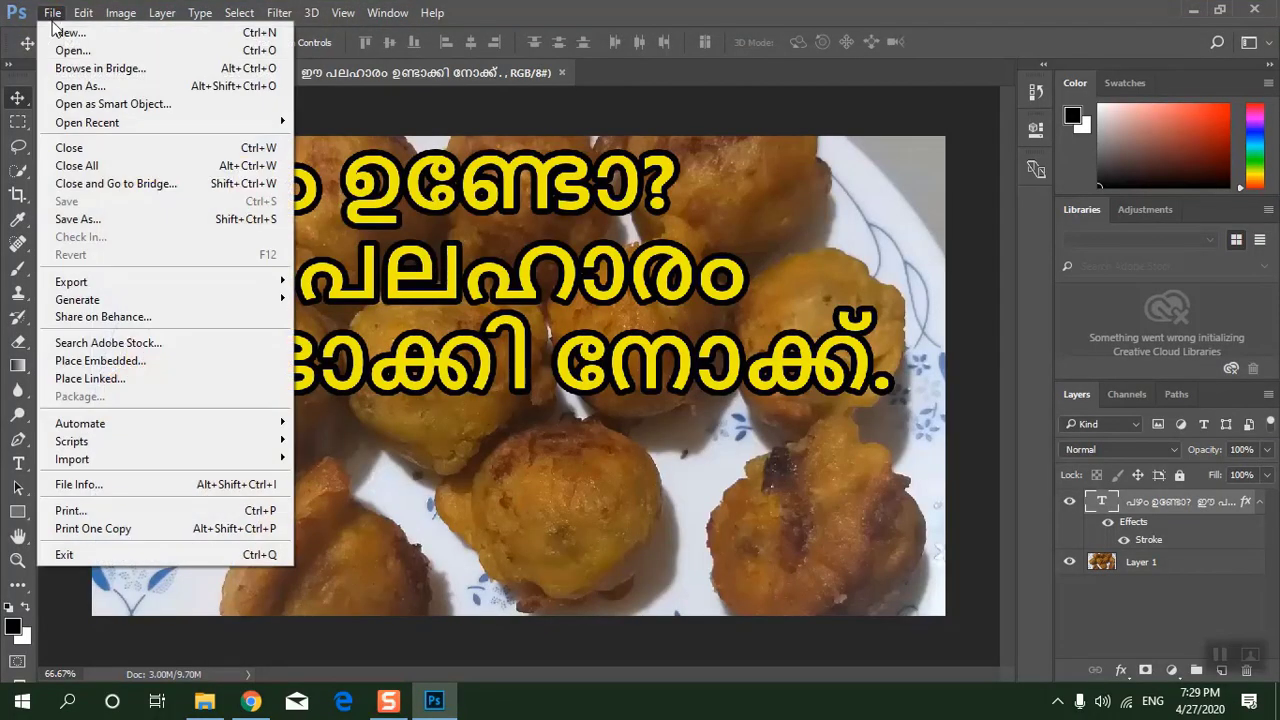
pyautogui.click(87, 226)
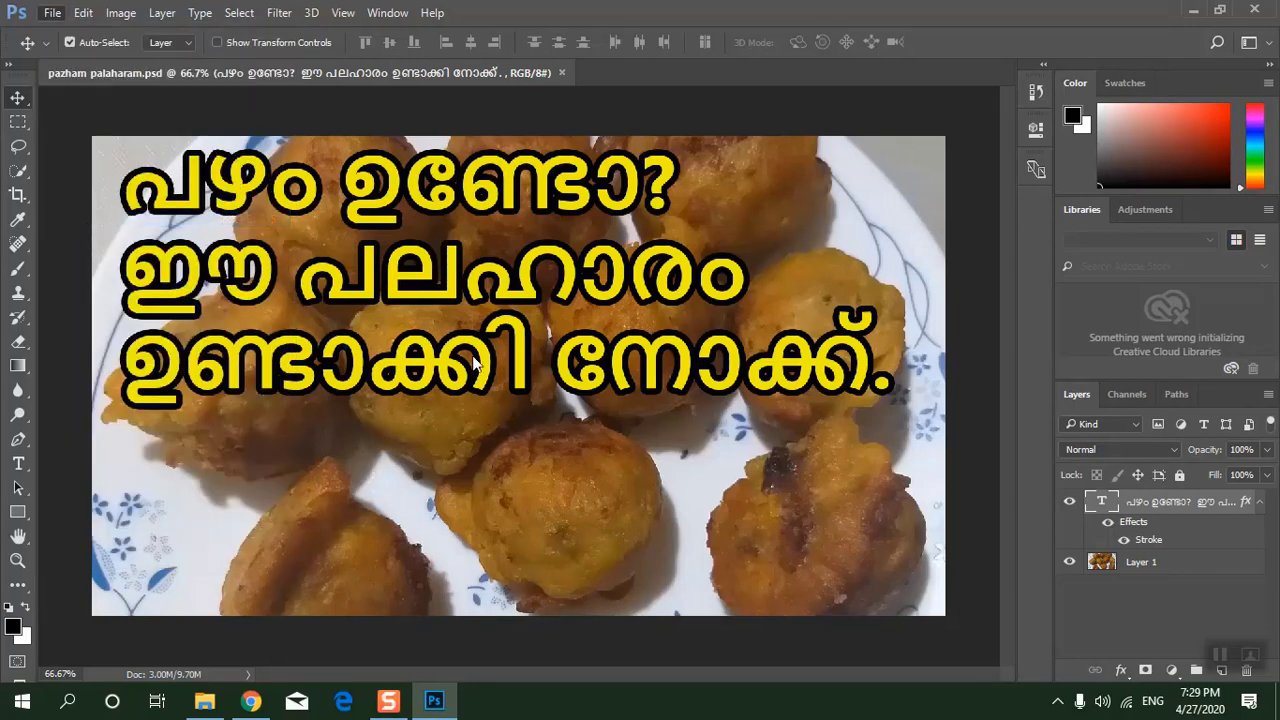
pyautogui.write('jp')
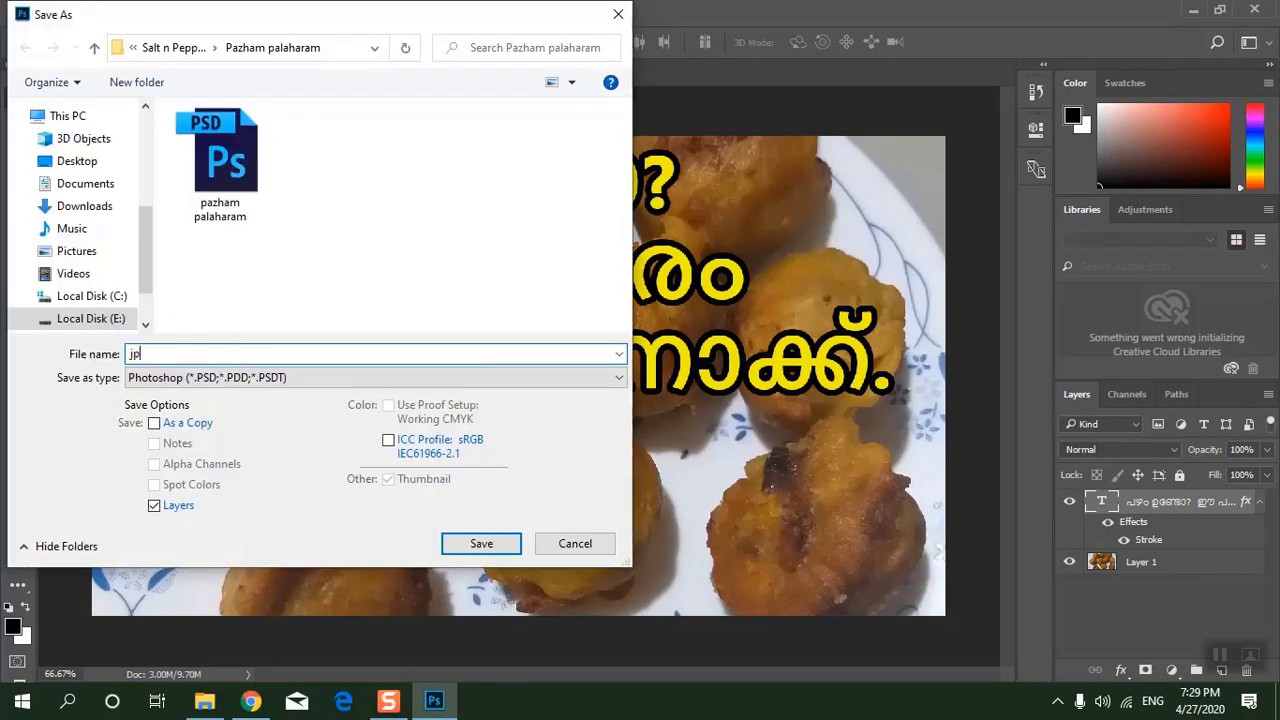
pyautogui.write('g save')
pyautogui.click(390, 377)
pyautogui.click(390, 520)
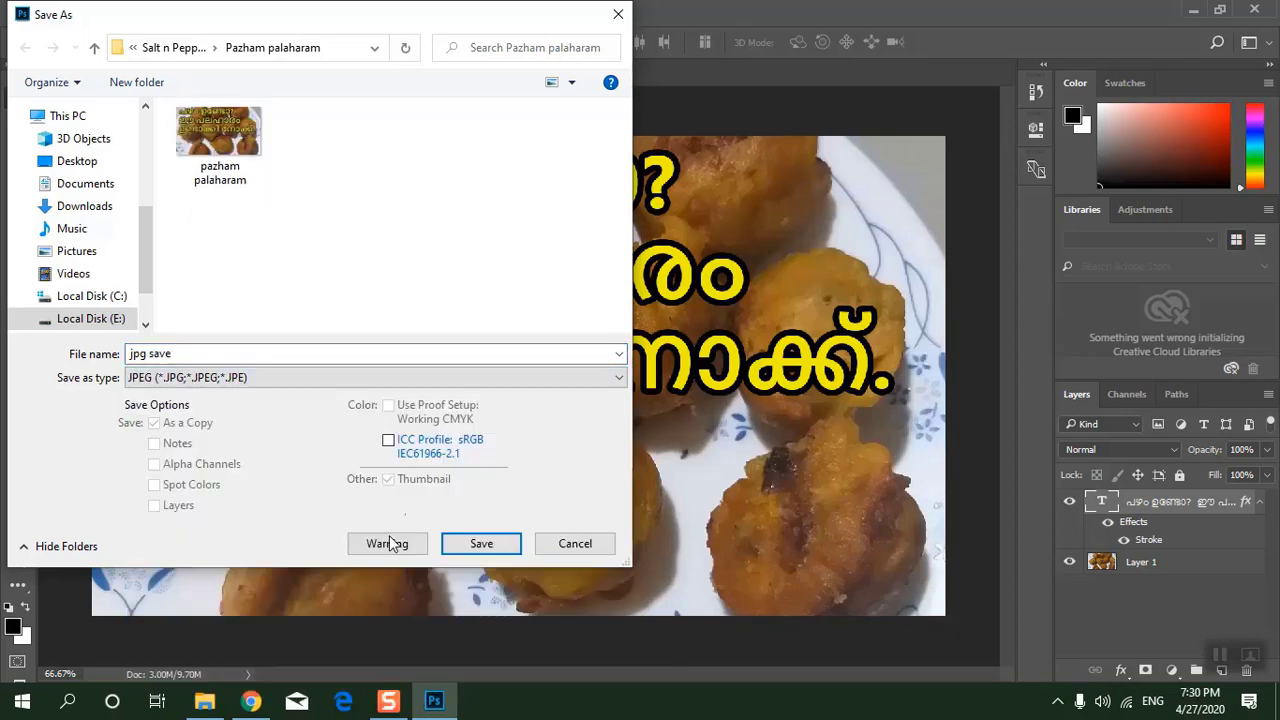
pyautogui.click(479, 542)
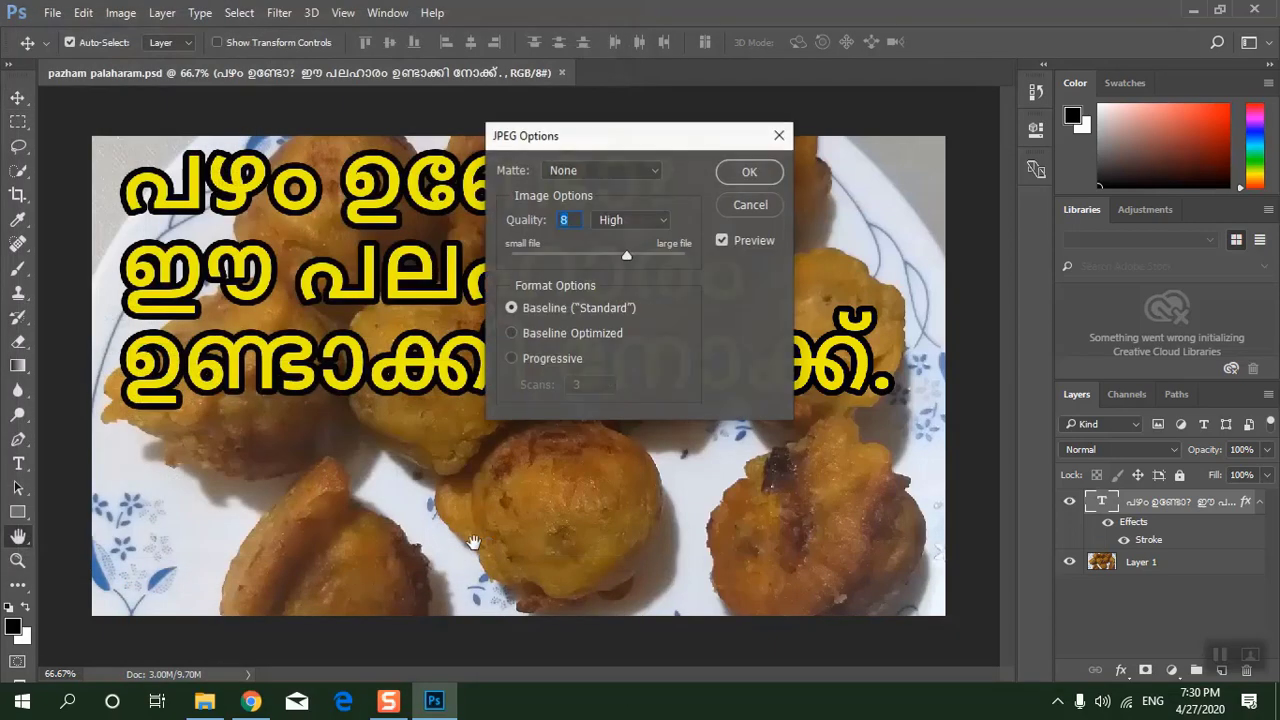
pyautogui.click(746, 173)
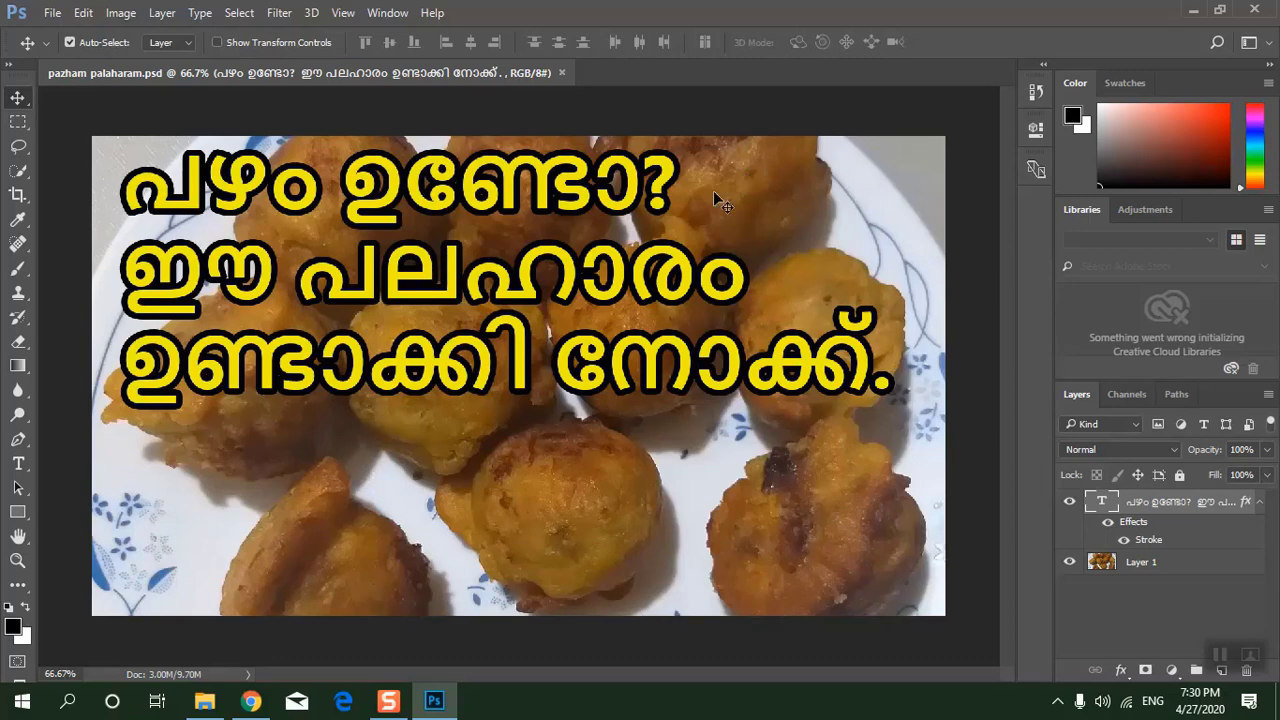
pyautogui.click(204, 700)
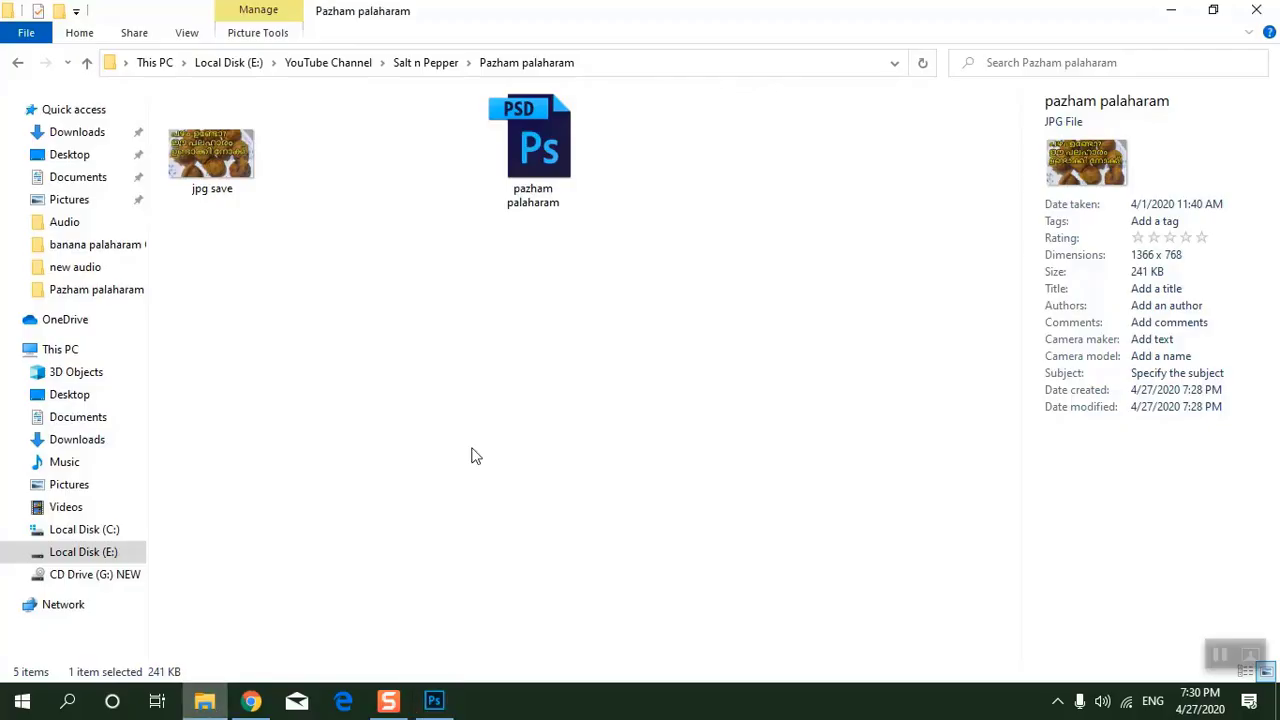